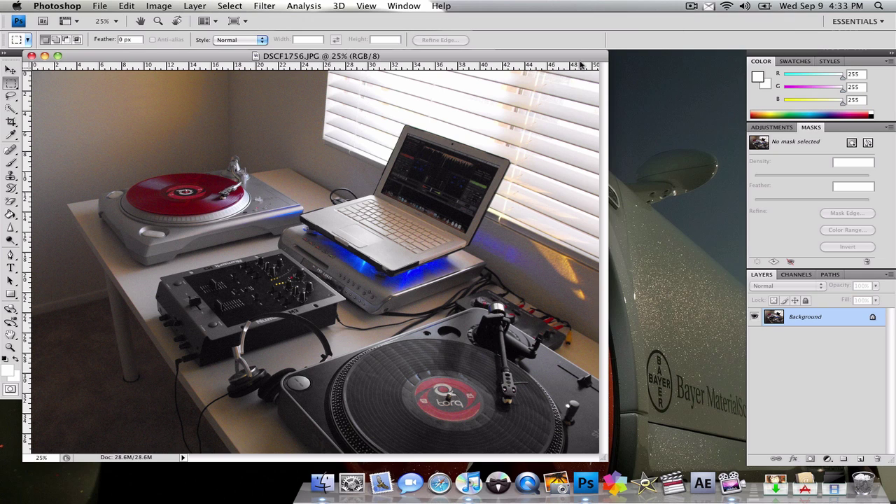
# Switch to the Quick Selection tool in Add to selection mode
pyautogui.click(12, 110)
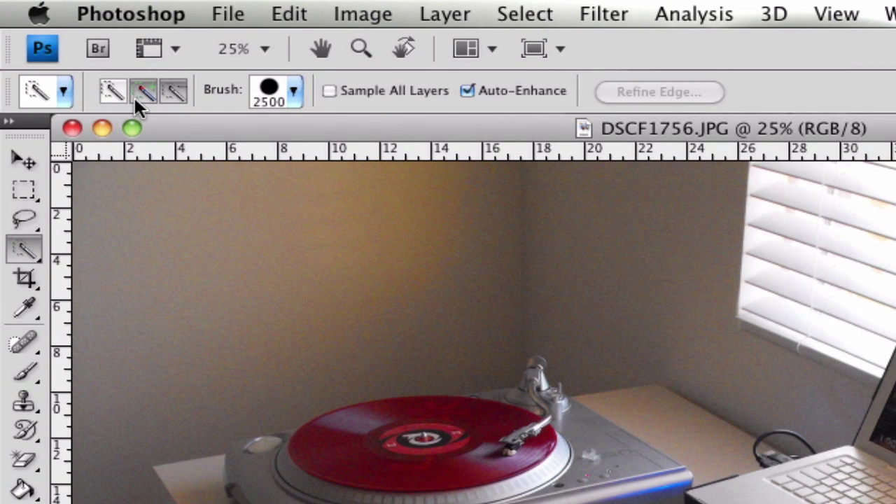
pyautogui.click(135, 95)
# Set the Quick Selection brush diameter to 106 px
pyautogui.click(294, 92)
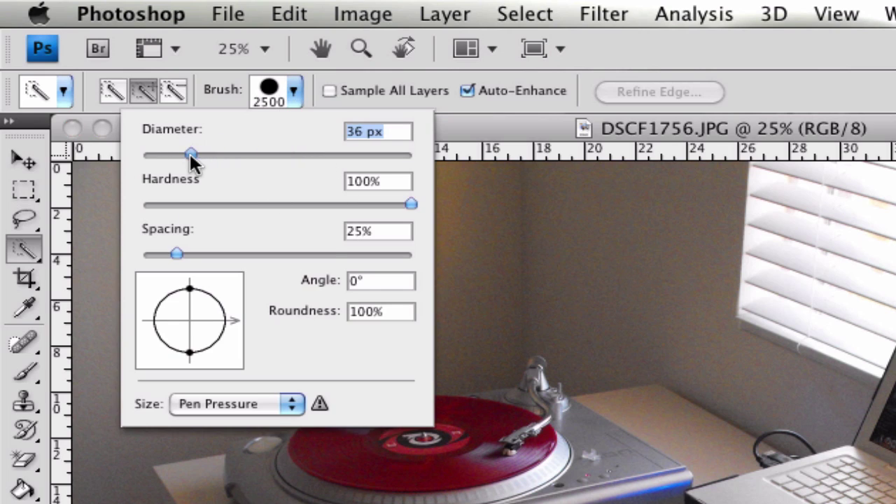
pyautogui.moveTo(208, 154); pyautogui.dragTo(223, 153)
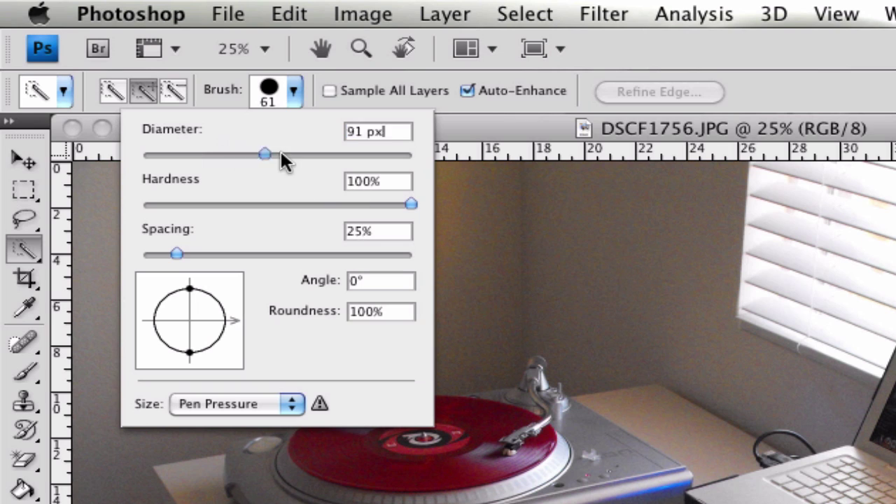
pyautogui.moveTo(281, 152); pyautogui.dragTo(282, 154)
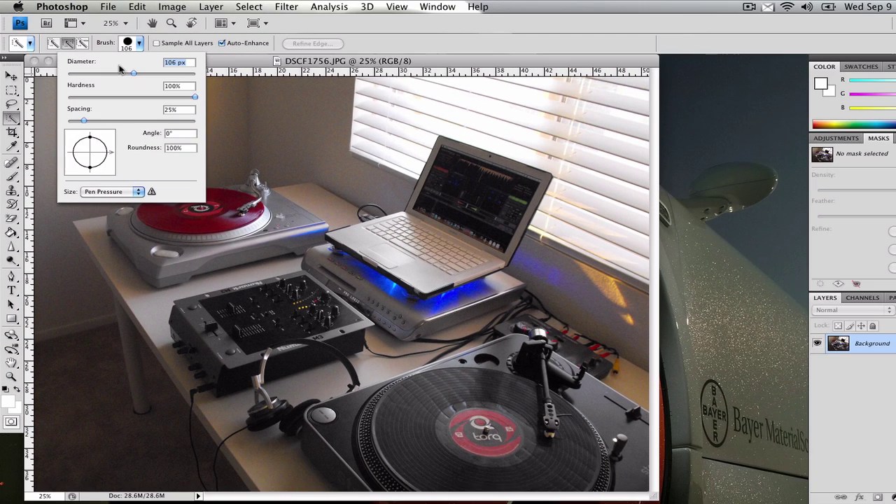
pyautogui.click(132, 44)
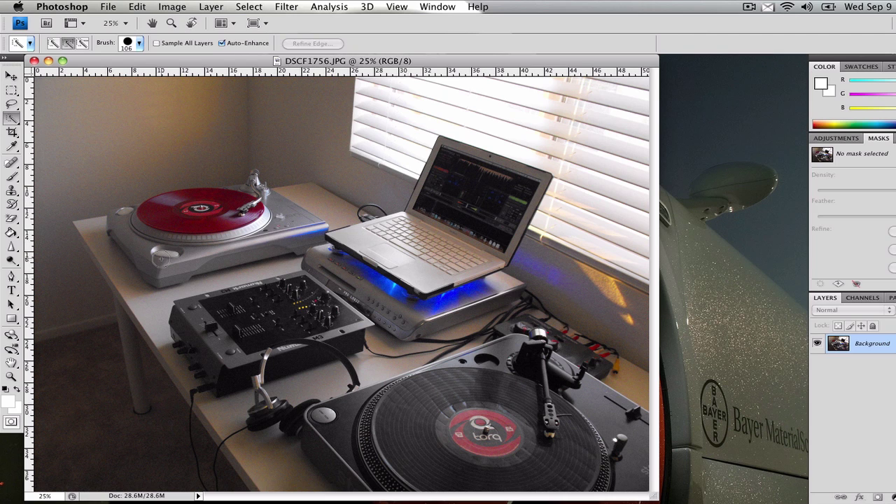
# Brush over the back turntable's red platter and silver base to select it
pyautogui.moveTo(188, 238); pyautogui.dragTo(203, 228)
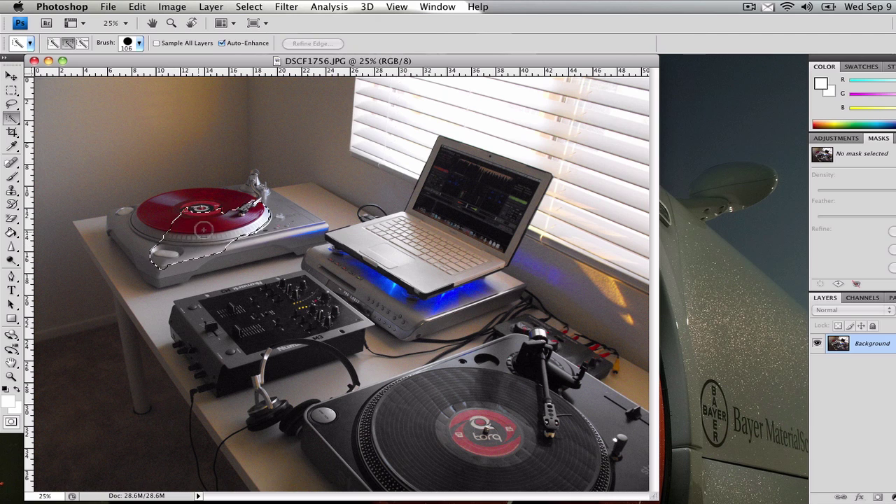
pyautogui.moveTo(168, 258); pyautogui.dragTo(180, 254)
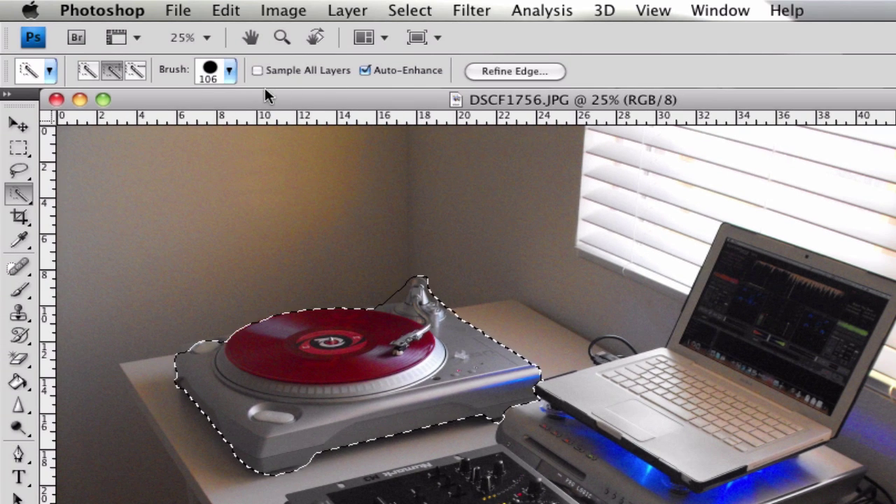
# Reduce the Quick Selection brush diameter to 34 px
pyautogui.click(231, 74)
pyautogui.click(147, 119)
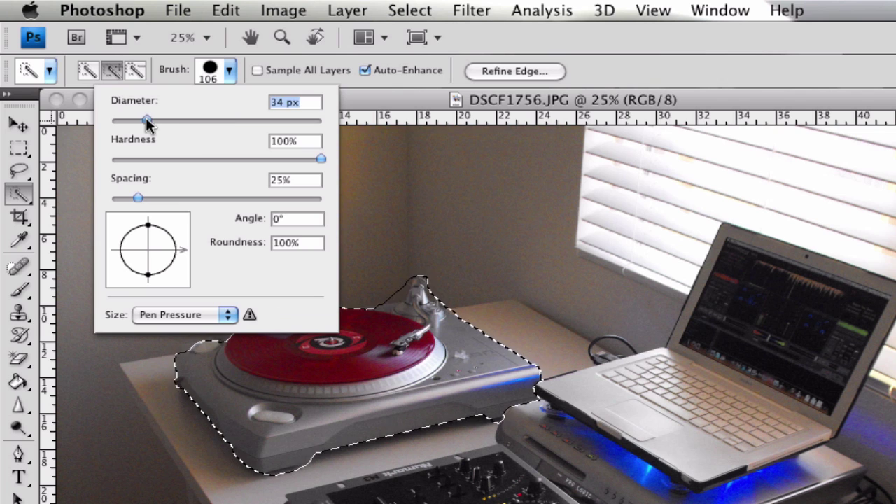
pyautogui.click(390, 286)
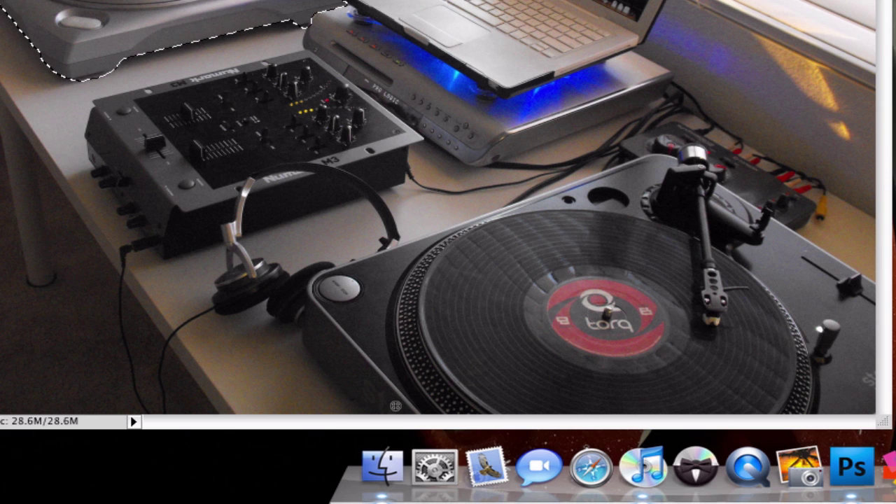
# Select the black turntable's lower-left corner minus the headphone ear cup, then shrink the brush to 13 px
pyautogui.moveTo(390, 394); pyautogui.dragTo(315, 292)
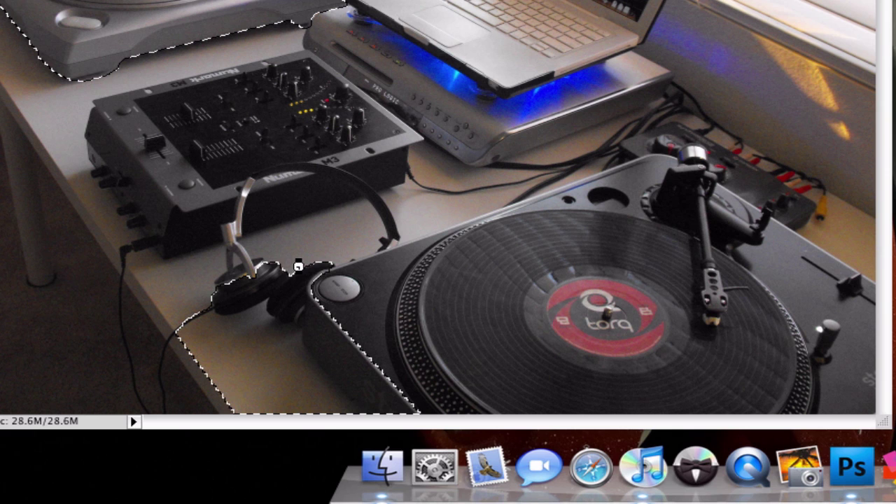
pyautogui.moveTo(298, 266)
pyautogui.mouseDown()
pyautogui.moveTo(270, 301)
pyautogui.moveTo(356, 368)
pyautogui.mouseUp()
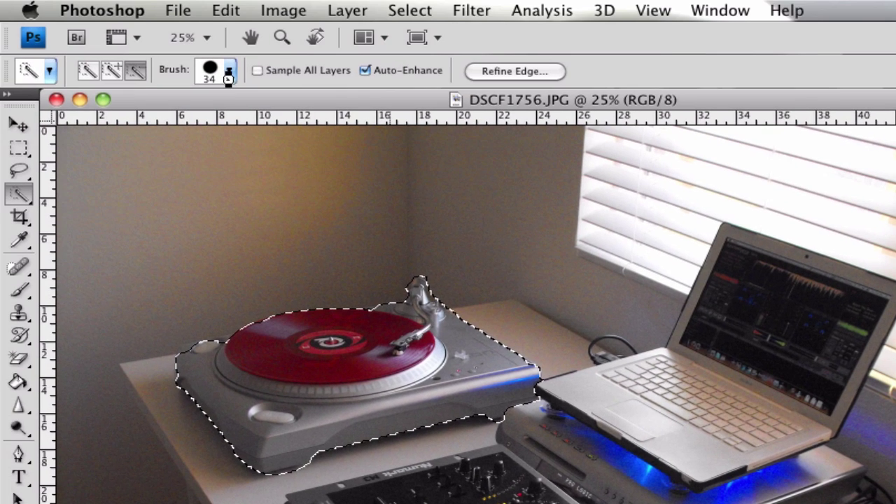
pyautogui.click(230, 71)
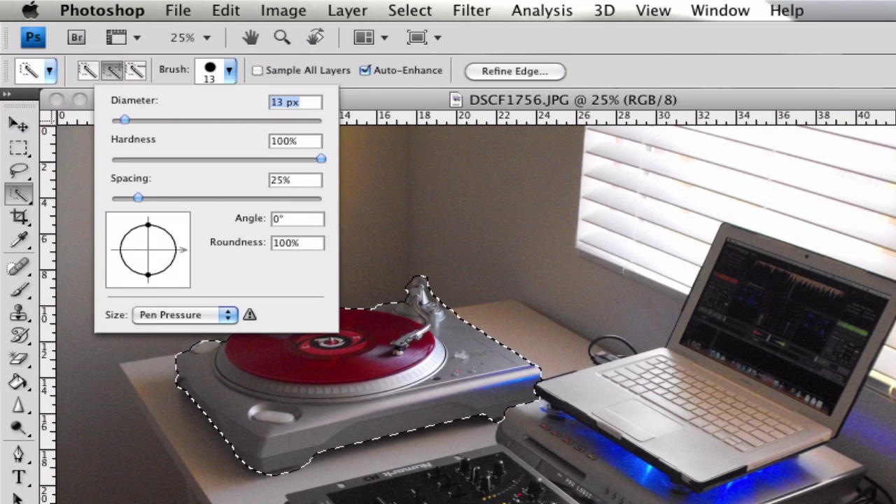
pyautogui.press('Return')
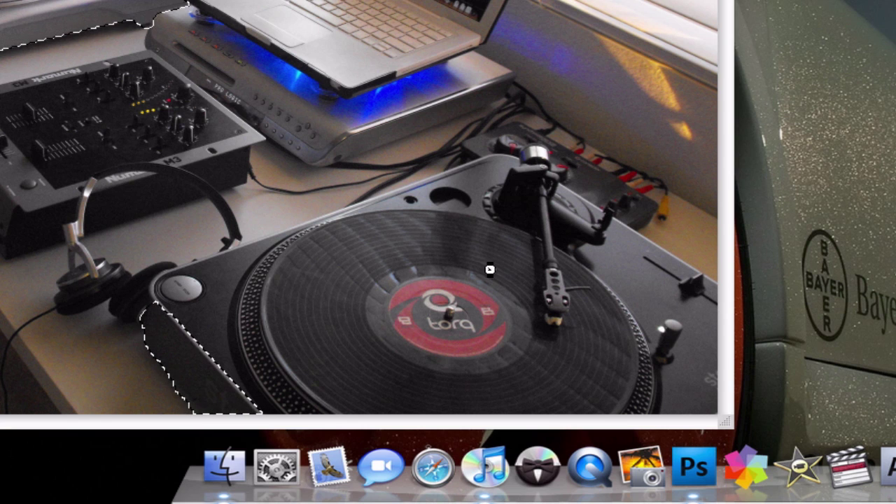
# Add the black turntable's platter, tonearm base, lower-left and right-hand base, and top edge
pyautogui.moveTo(340, 296); pyautogui.dragTo(345, 366)
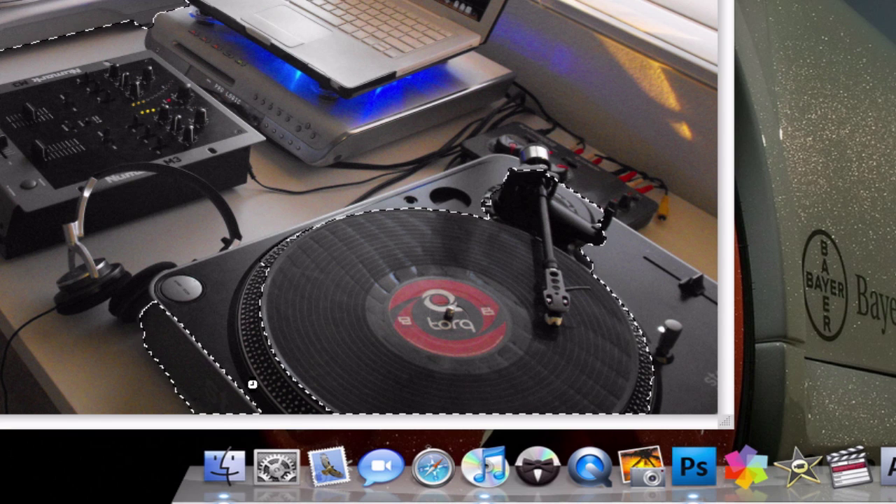
pyautogui.moveTo(250, 380); pyautogui.dragTo(218, 350)
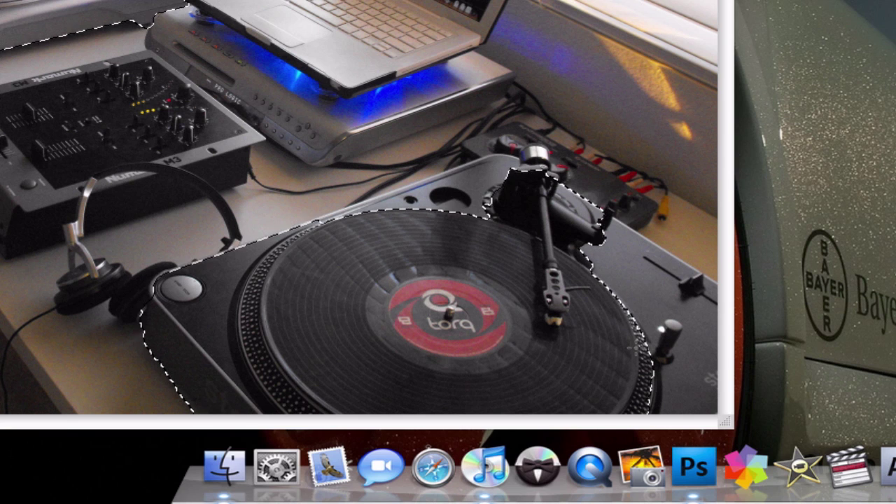
pyautogui.moveTo(631, 347); pyautogui.dragTo(602, 302)
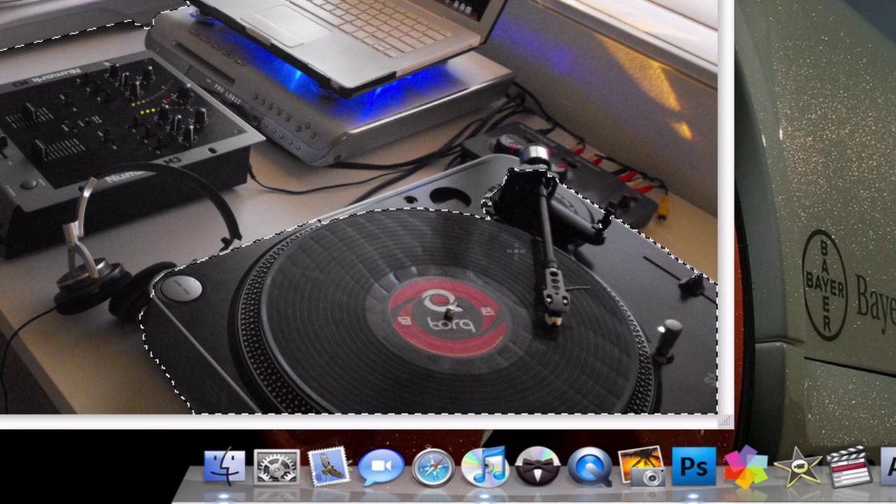
pyautogui.moveTo(476, 210); pyautogui.dragTo(457, 196)
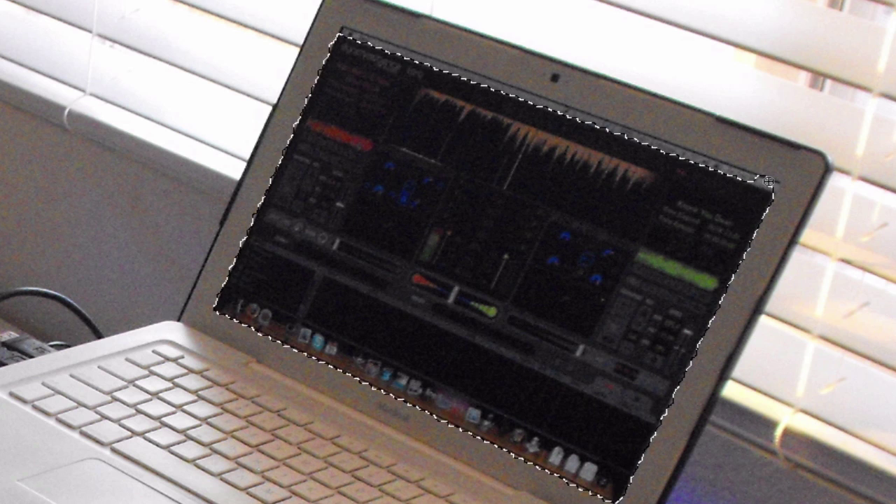
# Add the laptop screen, trimming the left, top and right bezel back to the screen edge
pyautogui.moveTo(772, 187); pyautogui.dragTo(767, 188)
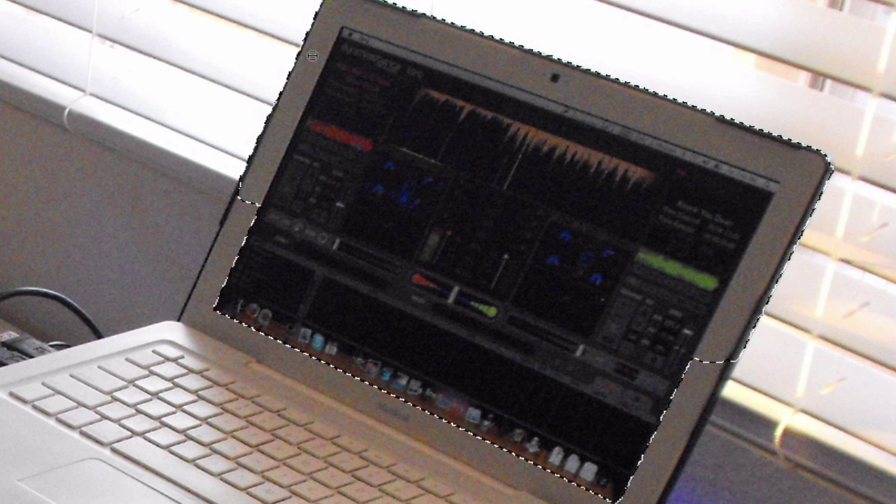
pyautogui.moveTo(294, 43); pyautogui.dragTo(312, 56)
pyautogui.moveTo(317, 15)
pyautogui.mouseDown()
pyautogui.moveTo(413, 9)
pyautogui.moveTo(553, 76)
pyautogui.mouseUp()
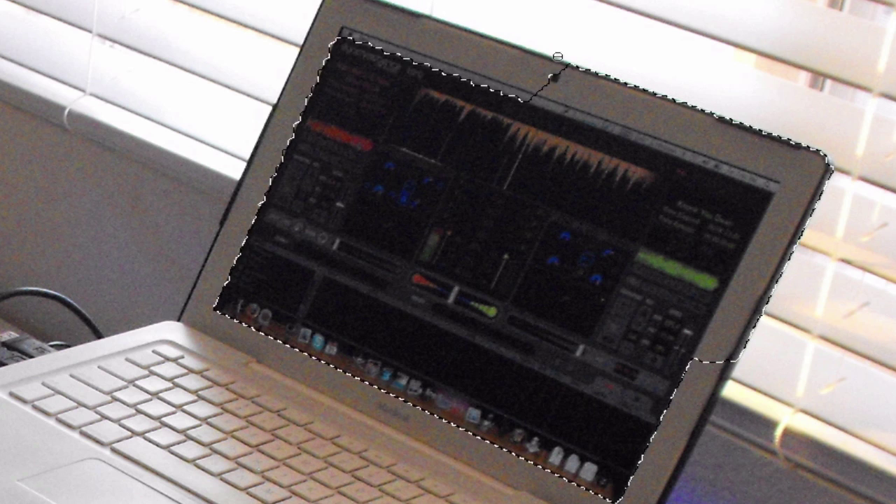
pyautogui.moveTo(629, 90); pyautogui.dragTo(787, 184)
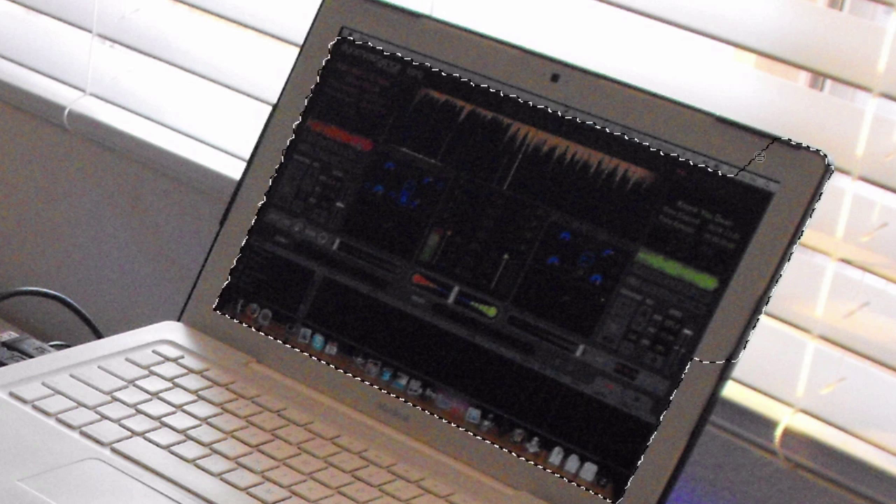
pyautogui.moveTo(767, 295); pyautogui.dragTo(747, 350)
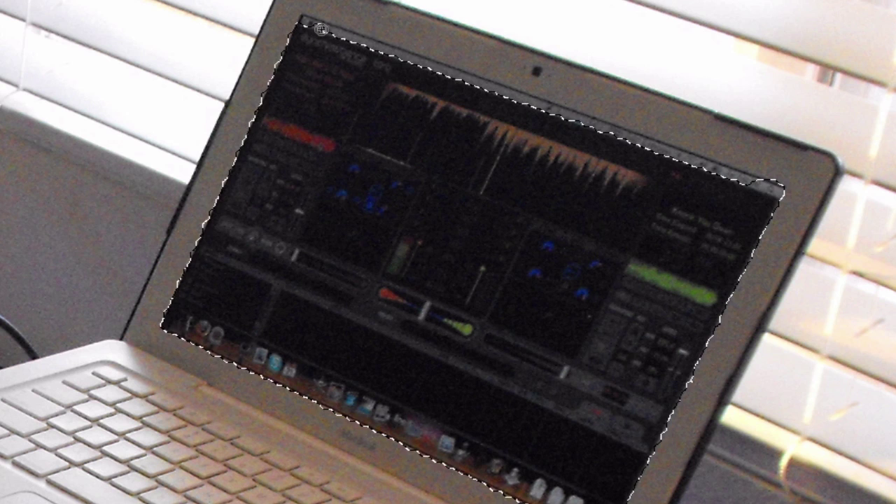
pyautogui.moveTo(317, 28); pyautogui.dragTo(394, 58)
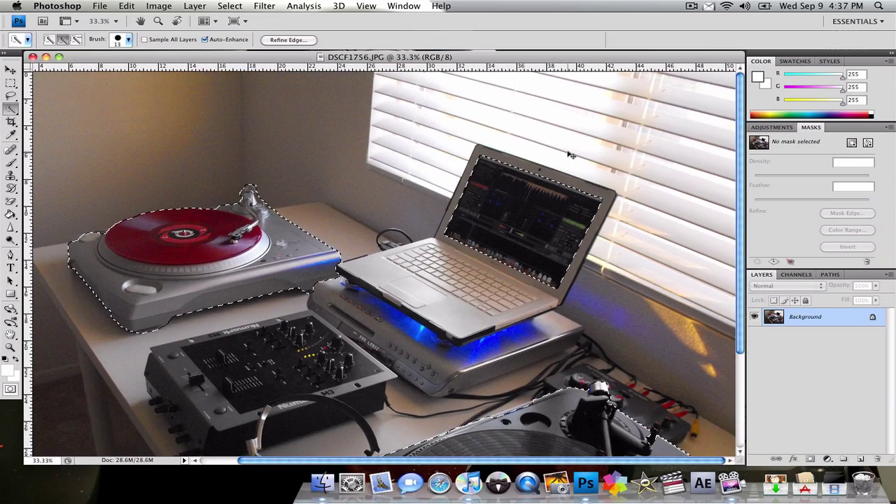
# Fit the photo in the window and invert the selection to everything except the equipment
pyautogui.hotkey('ctrl', '-')
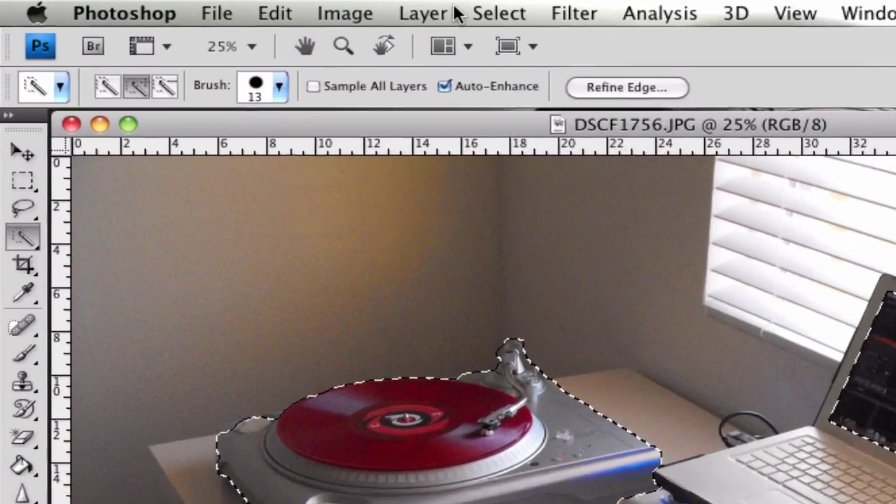
pyautogui.click(231, 6)
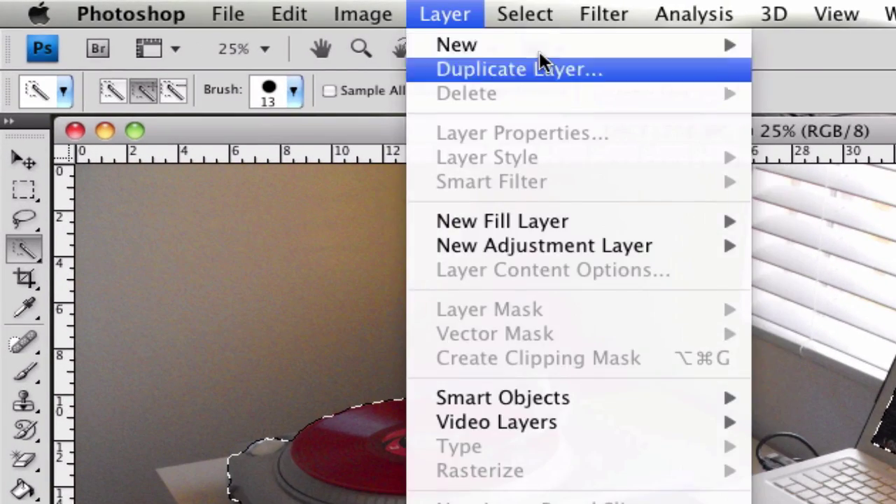
pyautogui.click(546, 117)
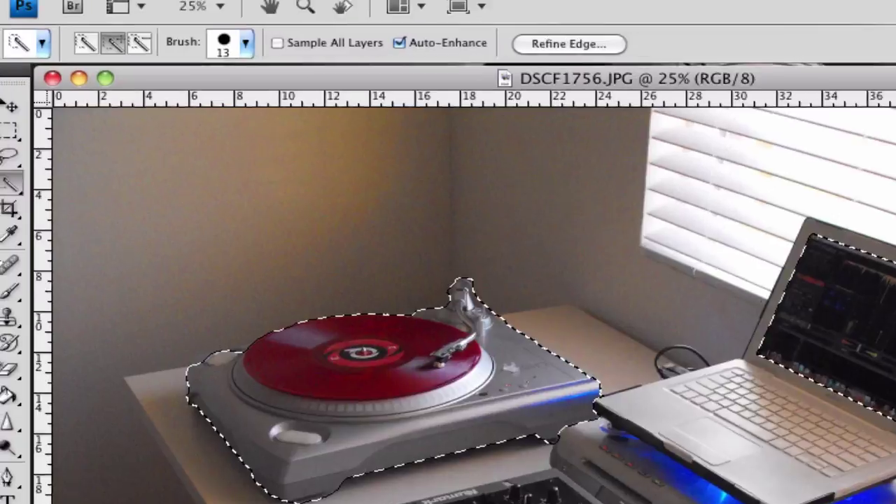
pyautogui.click(368, 14)
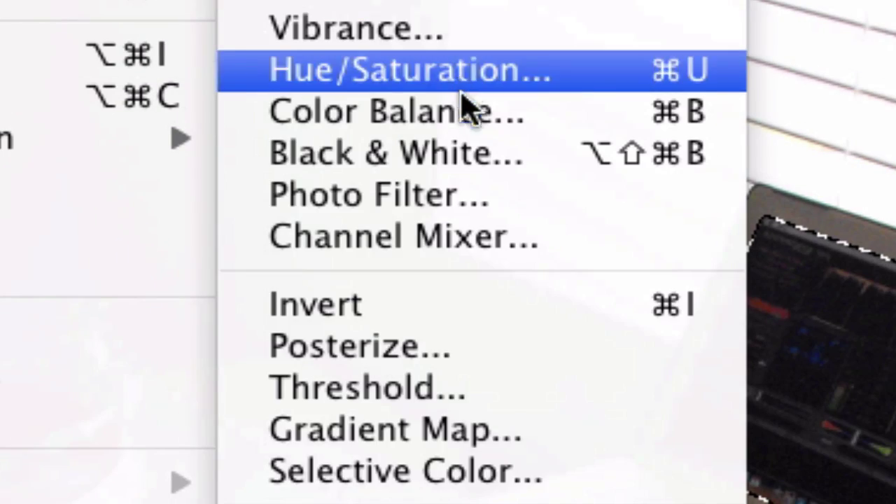
# Apply Black & White and drag its dialog aside to preview the greyscale result
pyautogui.click(473, 154)
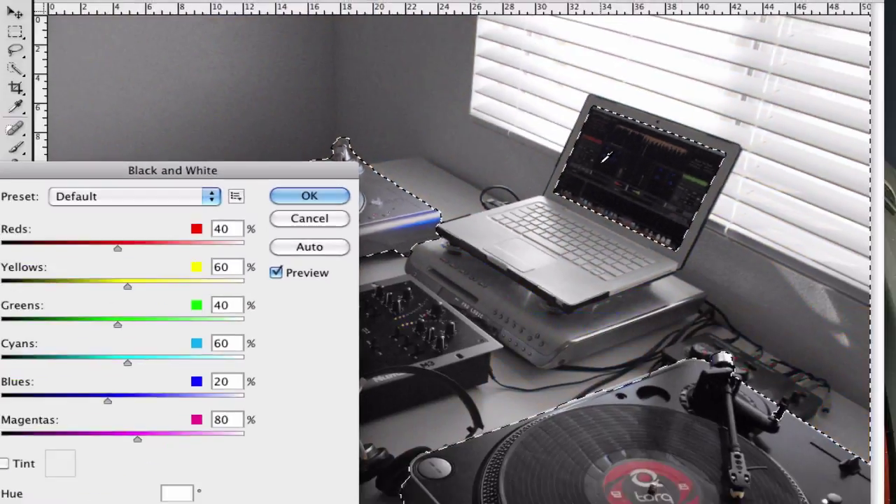
pyautogui.moveTo(206, 174)
pyautogui.mouseDown()
pyautogui.moveTo(634, 461)
pyautogui.moveTo(633, 503)
pyautogui.mouseUp()
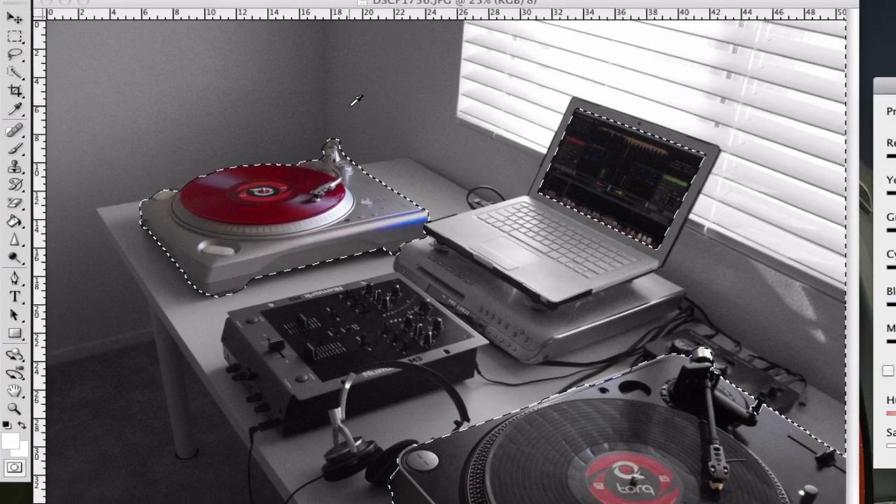
# Cancel the Black & White preview and zoom in on the selection edges
pyautogui.press('Escape')
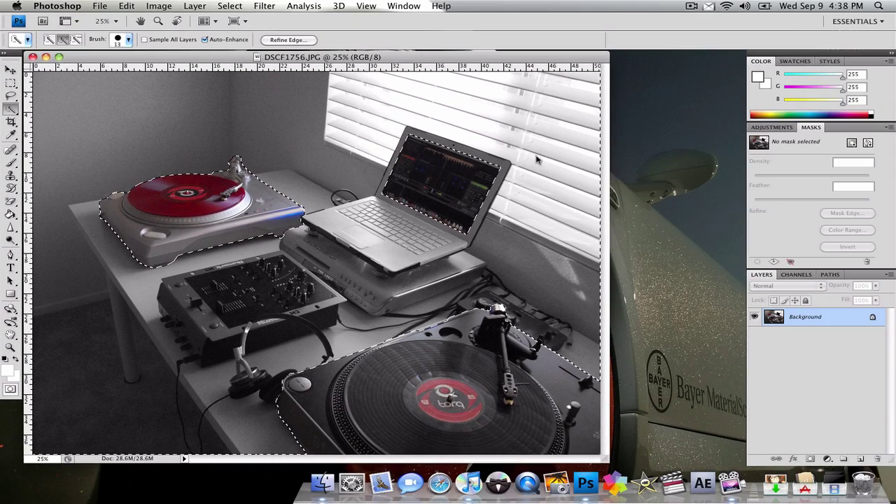
pyautogui.press('super+minus')
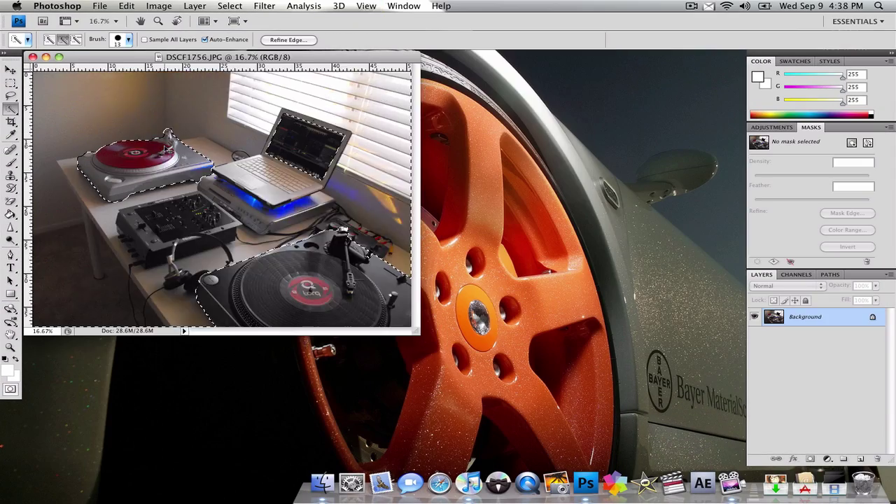
pyautogui.press('super+minus')
pyautogui.press('super+plus')
pyautogui.press('super+plus')
pyautogui.press('super+plus')
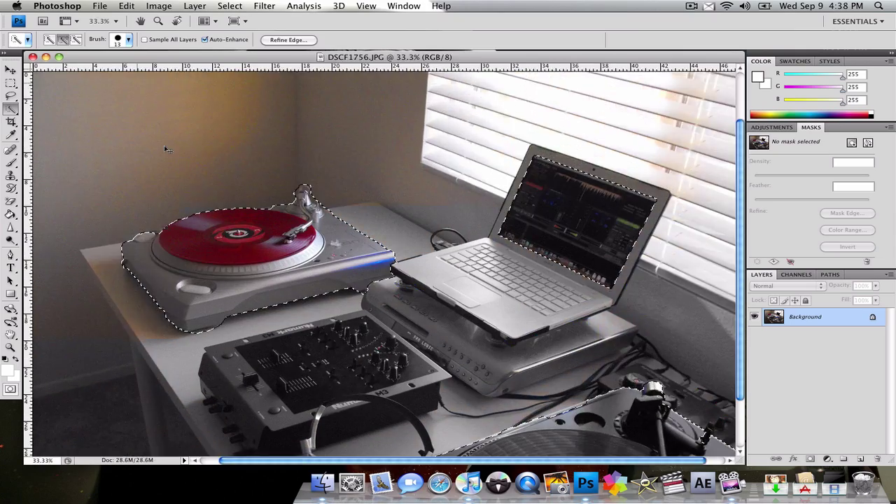
pyautogui.press('super+plus')
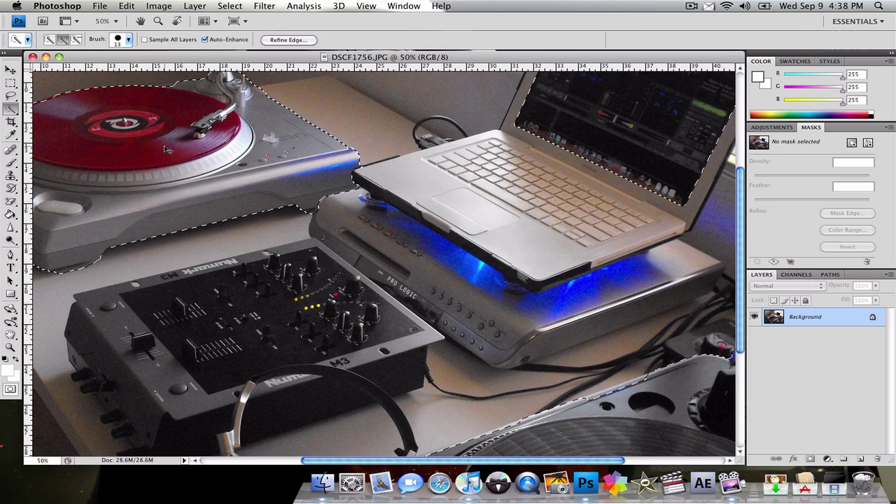
pyautogui.press('super+plus')
pyautogui.scroll(5, 168, 147)
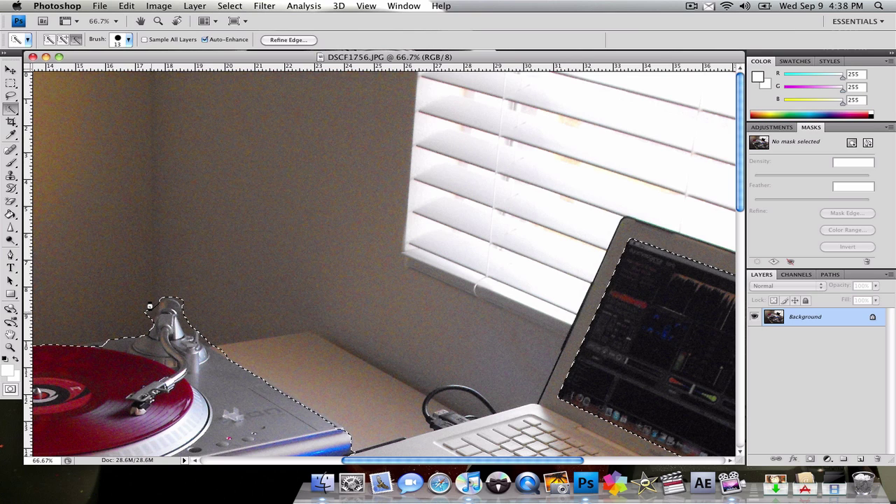
# Toggle Alt to switch Quick Selection between adding and removing edge areas
pyautogui.press('alt')
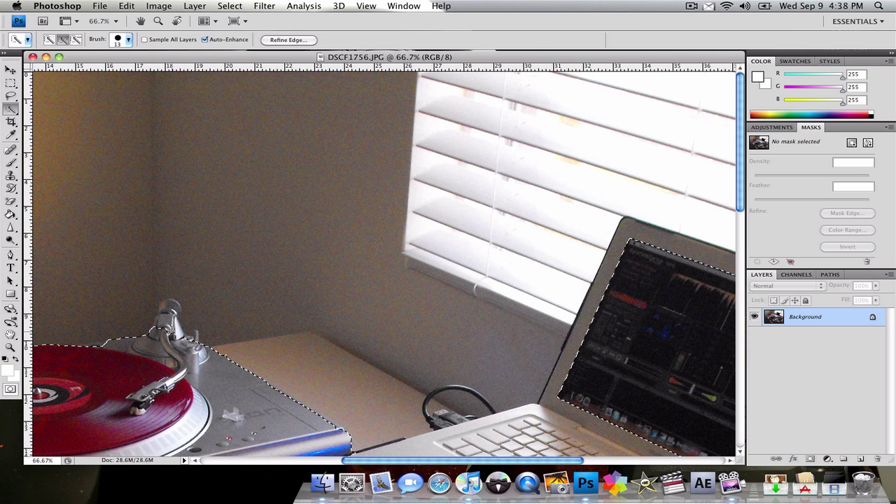
pyautogui.press('alt')
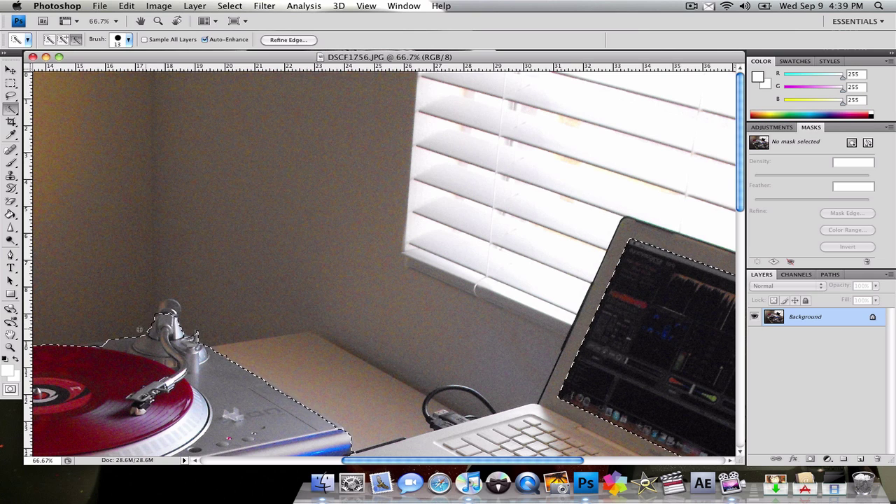
pyautogui.press('alt')
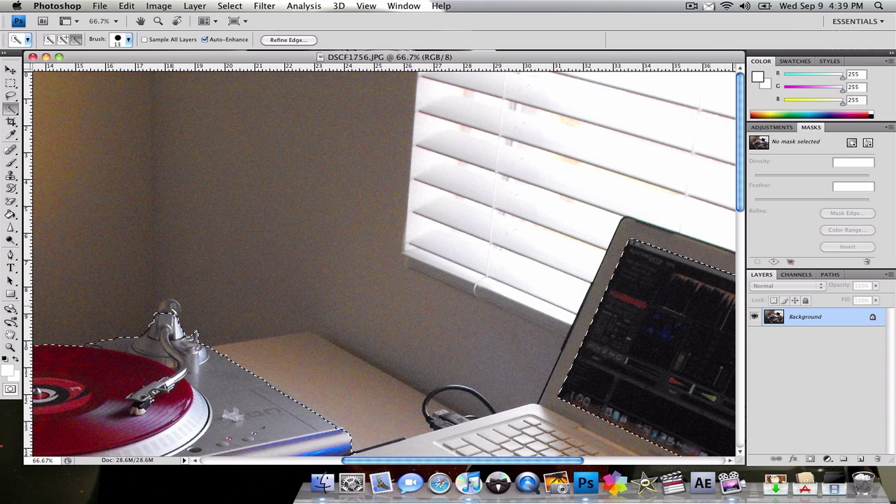
# Hide Photoshop, restore it from the Dock, and zoom out on the selected photo
pyautogui.press('super+h')
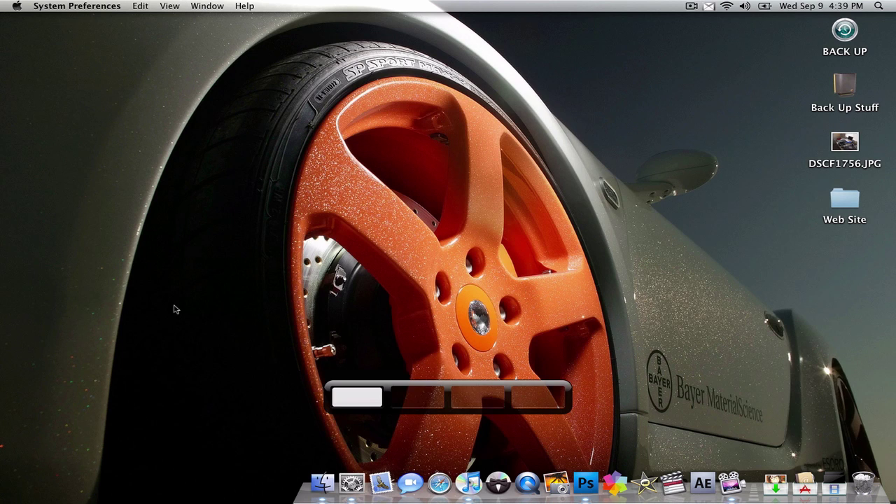
pyautogui.click(588, 489)
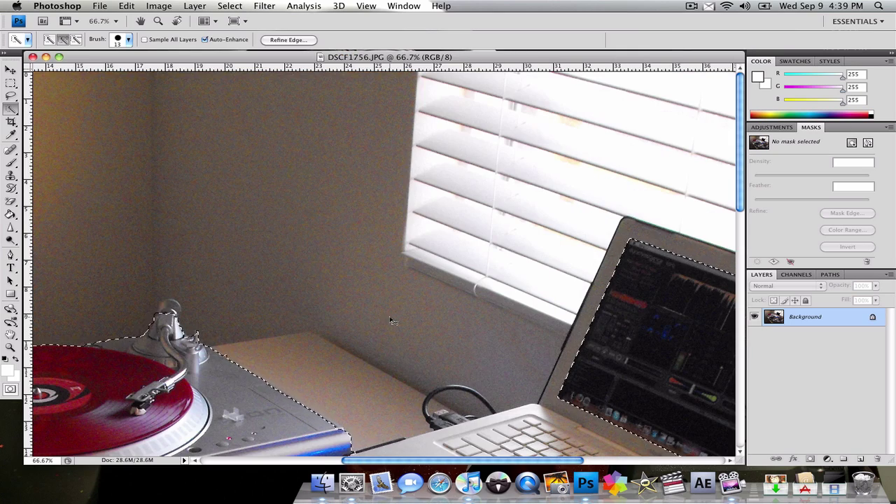
pyautogui.press('super+minus')
pyautogui.press('super+minus')
pyautogui.press('super+minus')
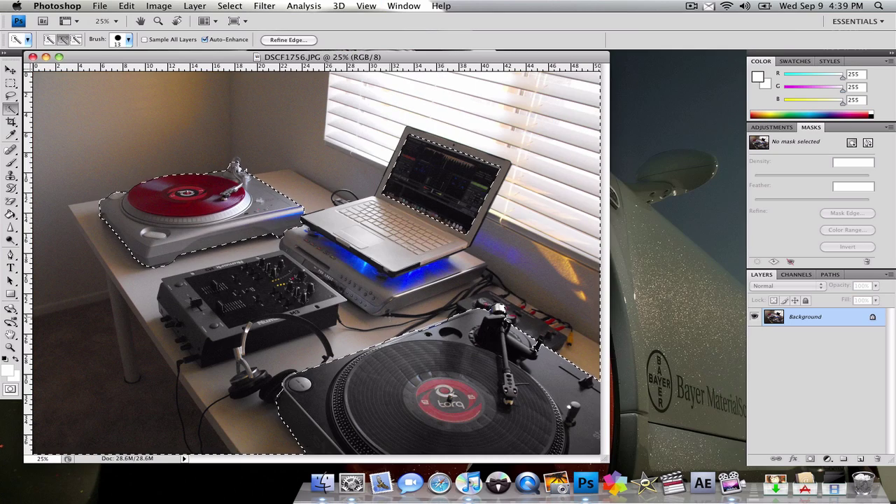
pyautogui.click(195, 5)
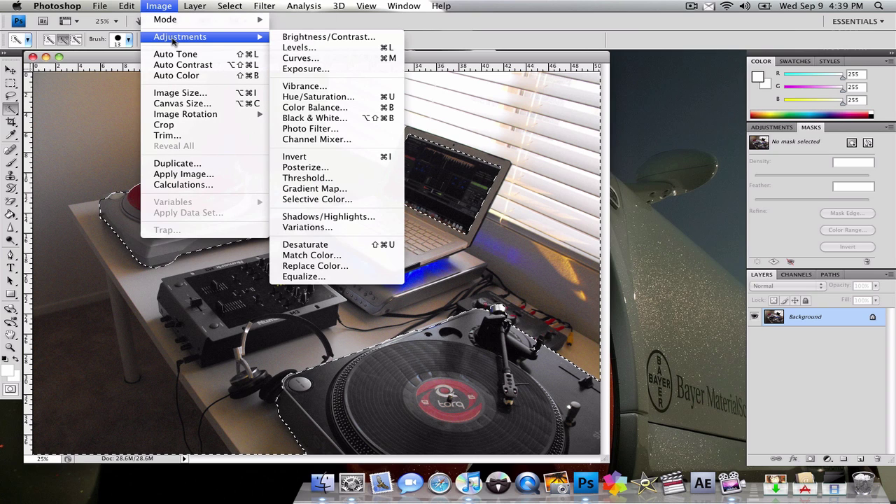
pyautogui.moveTo(230, 6)
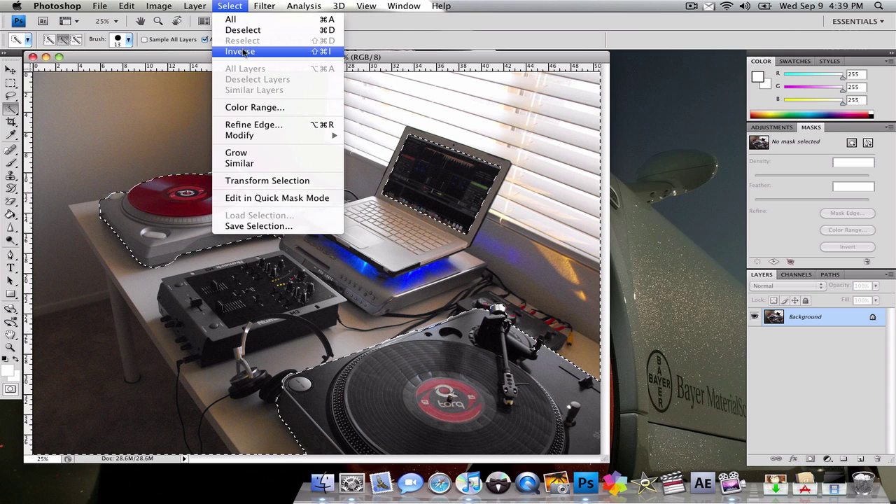
pyautogui.click(231, 52)
pyautogui.click(160, 4)
pyautogui.moveTo(180, 37)
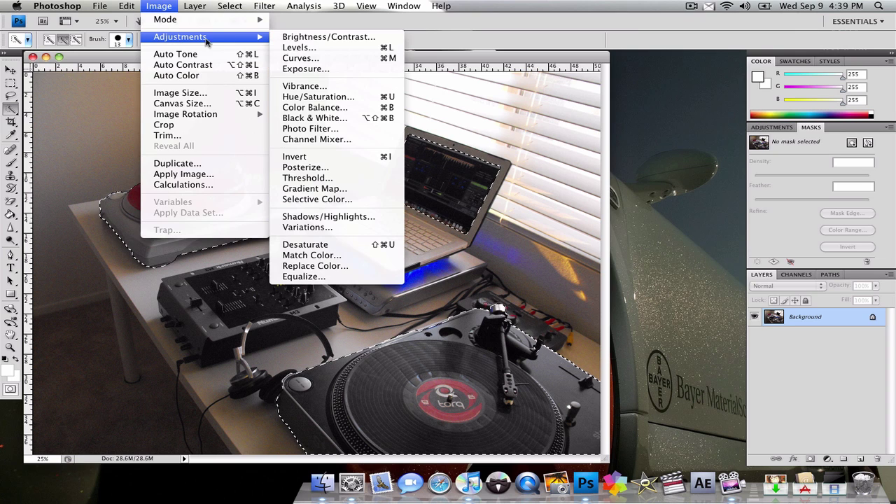
pyautogui.click(314, 107)
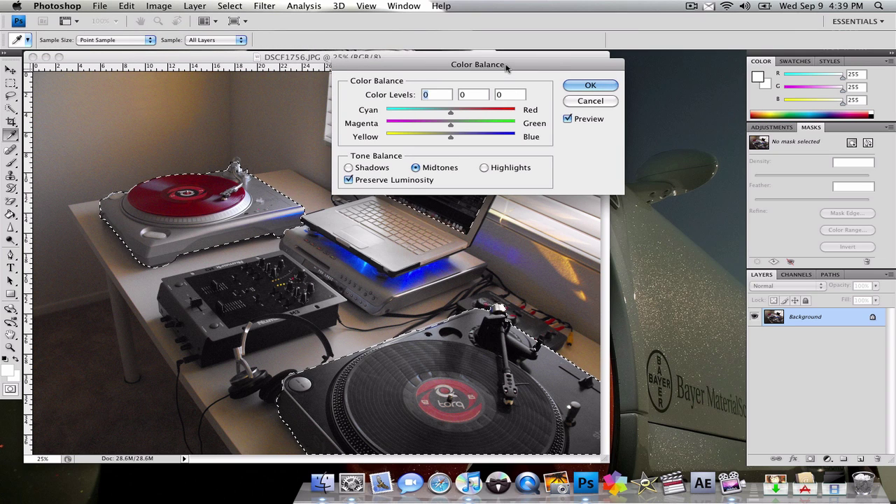
pyautogui.moveTo(508, 71); pyautogui.dragTo(805, 118)
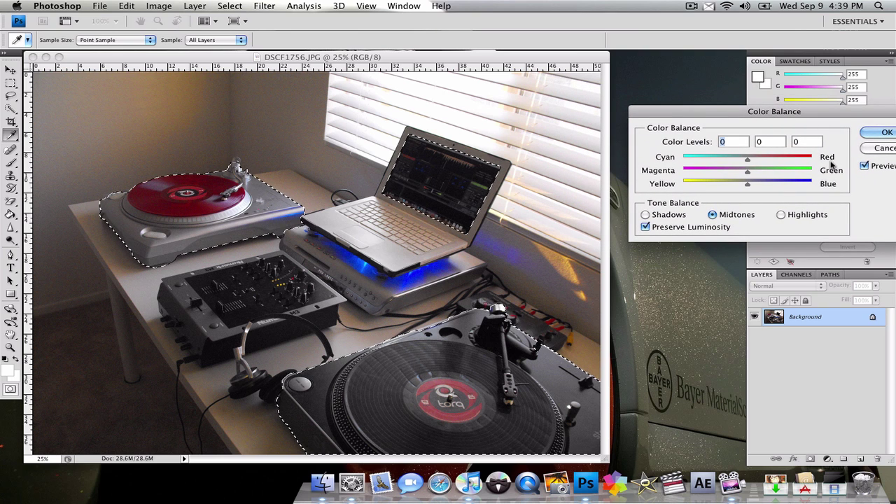
# Cancel the Color Balance, invert the selection and convert the background to Black & White
pyautogui.click(883, 149)
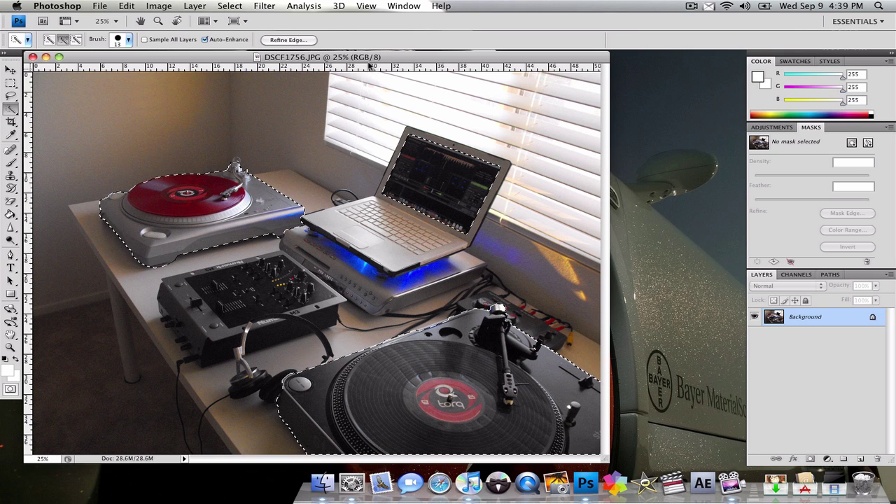
pyautogui.click(195, 6)
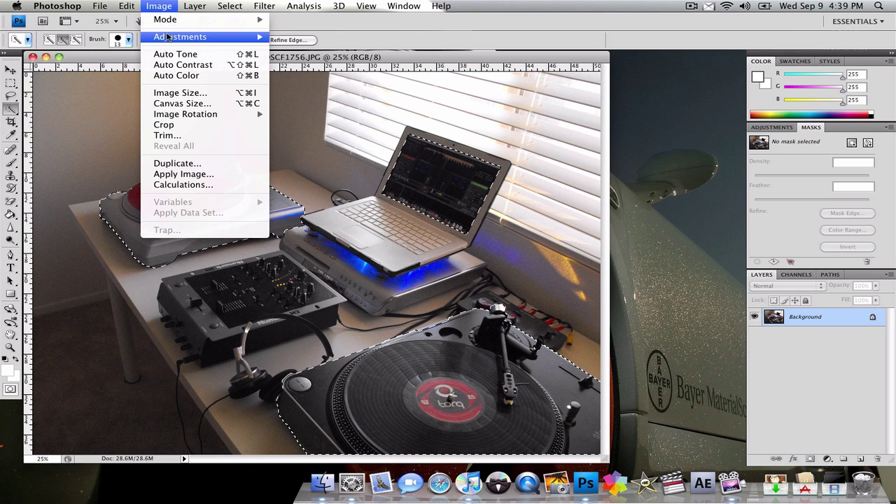
pyautogui.moveTo(180, 36)
pyautogui.click(239, 51)
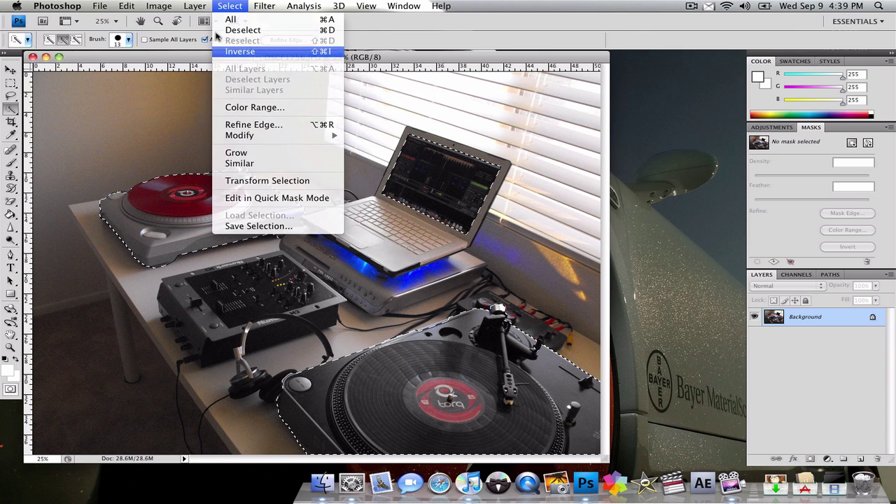
pyautogui.click(157, 5)
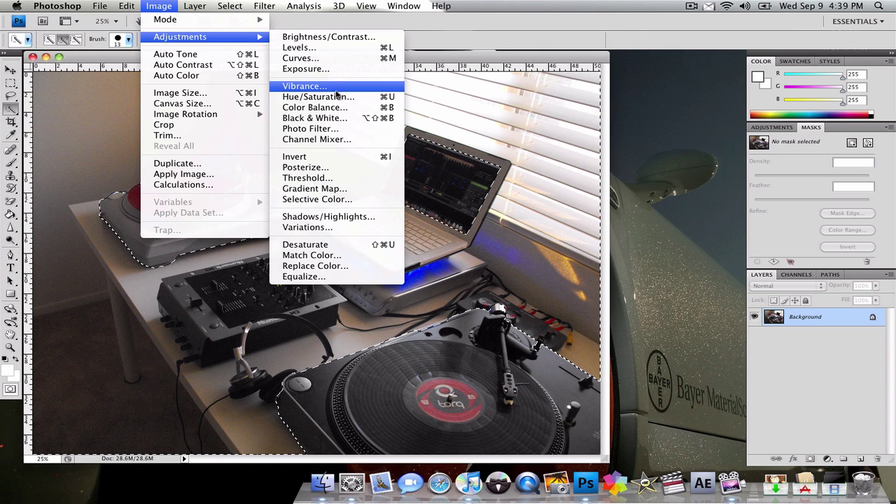
pyautogui.click(336, 118)
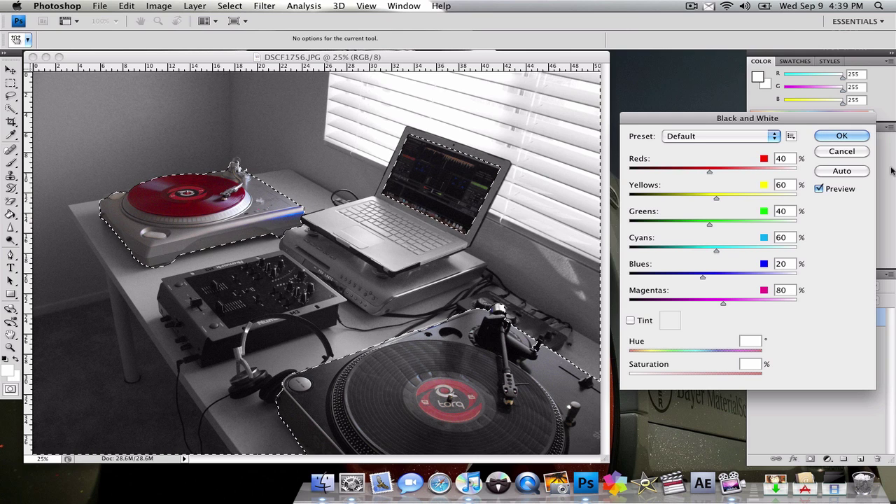
pyautogui.click(841, 136)
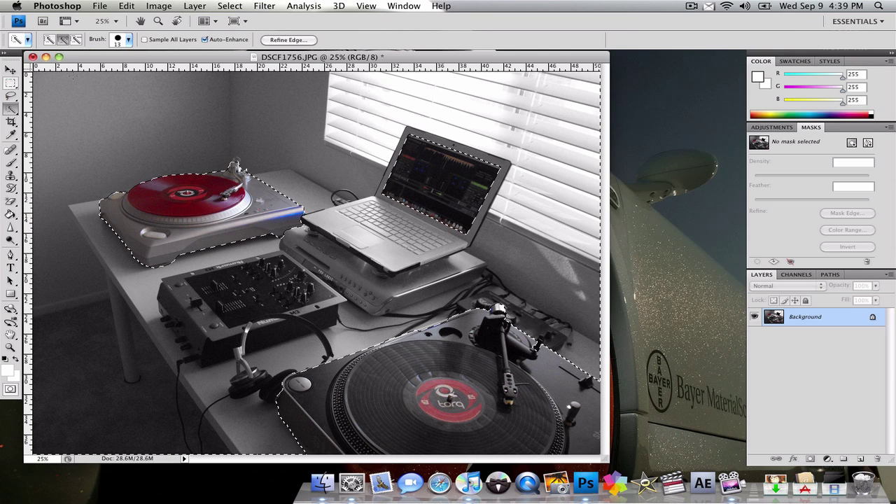
# Enlarge the selection brush, deselect with Cmd+D and switch to the Move tool
pyautogui.click(128, 39)
pyautogui.moveTo(69, 68); pyautogui.dragTo(102, 67)
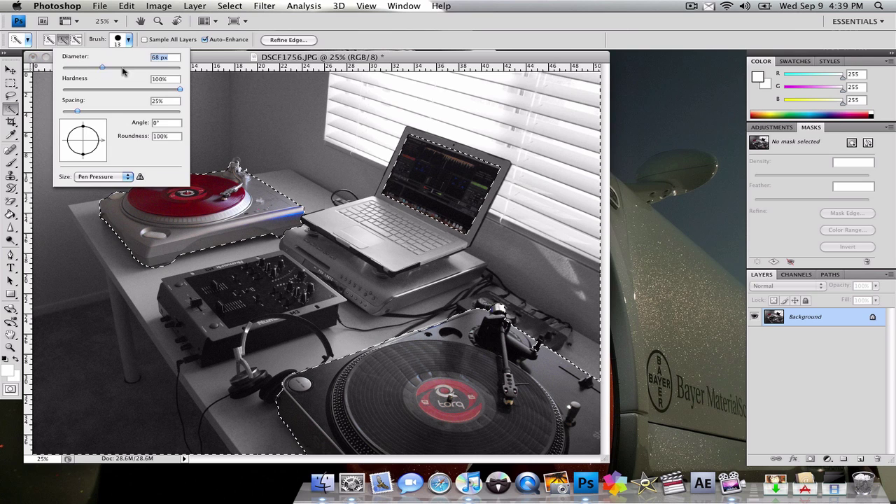
pyautogui.press('Return')
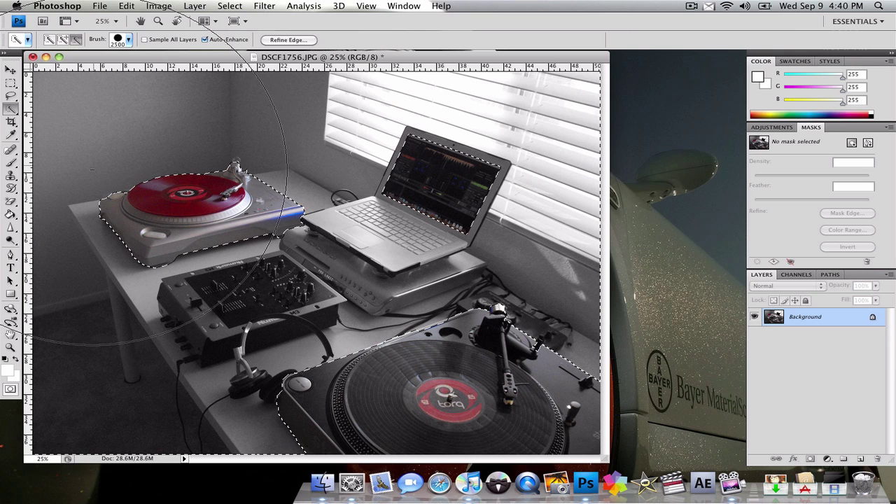
pyautogui.moveTo(374, 238); pyautogui.dragTo(568, 310)
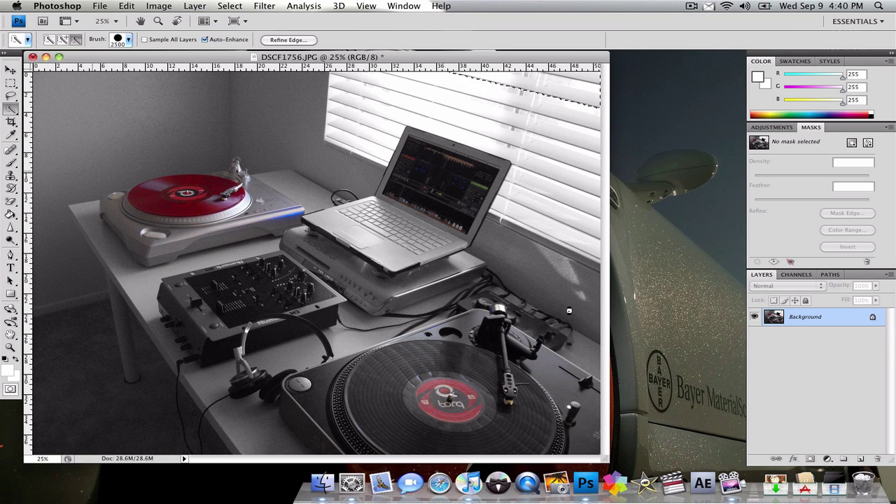
pyautogui.hotkey('ctrl', 'd')
pyautogui.click(11, 70)
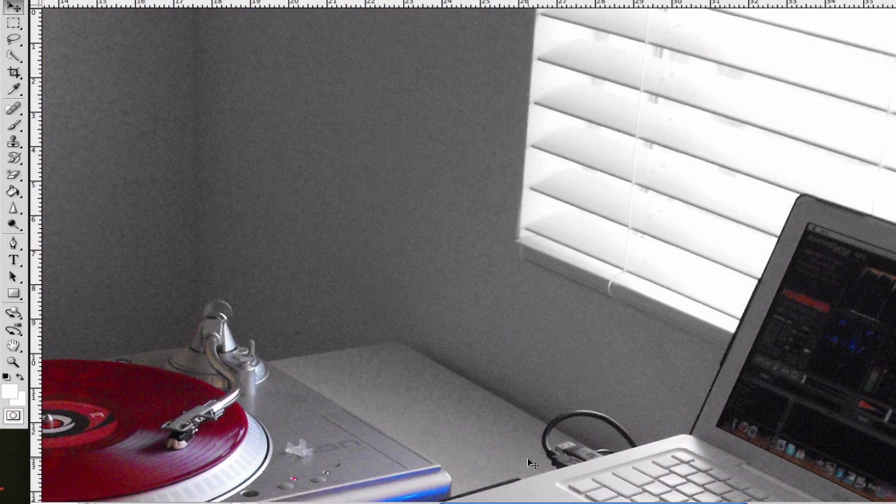
pyautogui.hscroll(8, 469, 419)
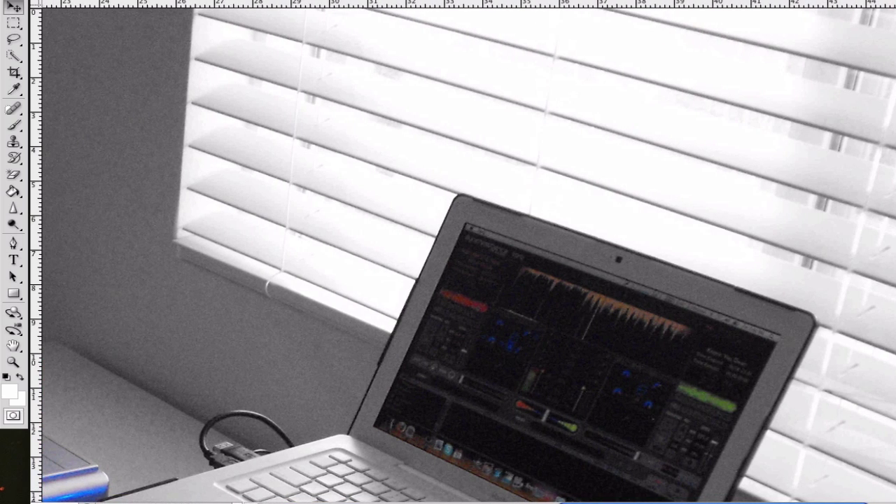
pyautogui.hscroll(-5, 396, 394)
pyautogui.hscroll(-5, 396, 393)
pyautogui.hscroll(-3, 396, 394)
pyautogui.hscroll(-3, 396, 394)
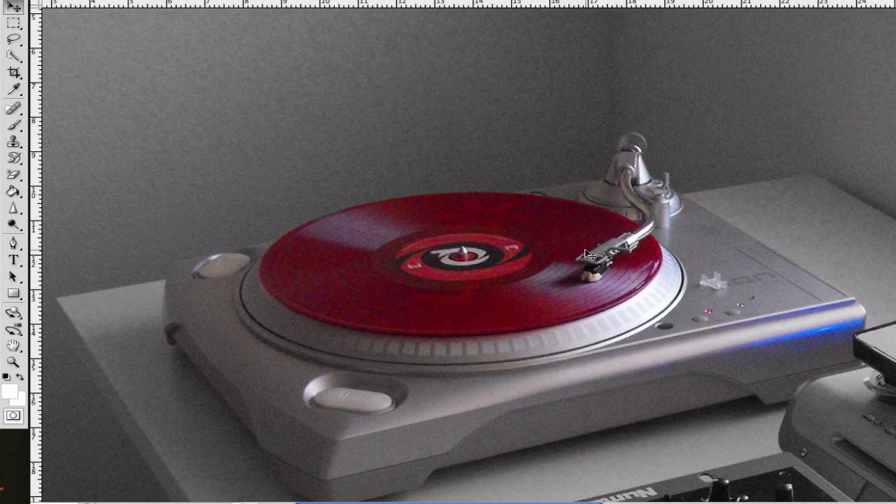
pyautogui.hotkey('ctrl', '-')
pyautogui.hotkey('ctrl', '-')
pyautogui.hotkey('ctrl', '-')
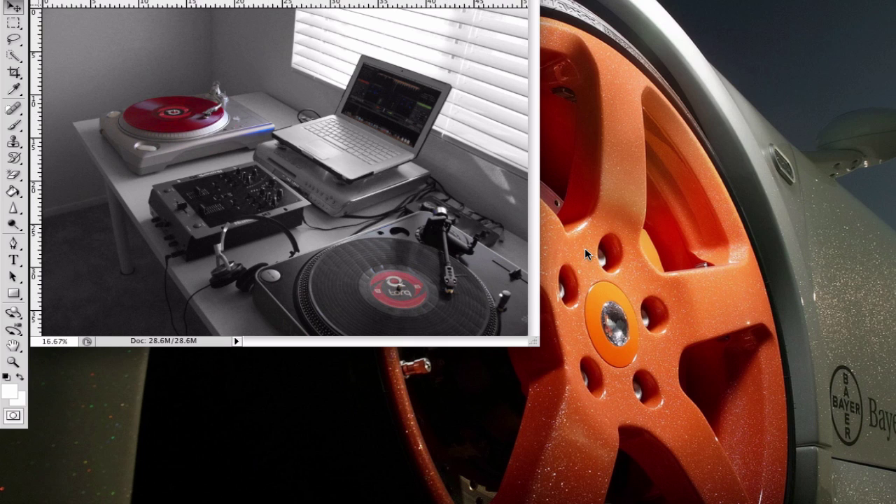
pyautogui.hotkey('ctrl', '0')
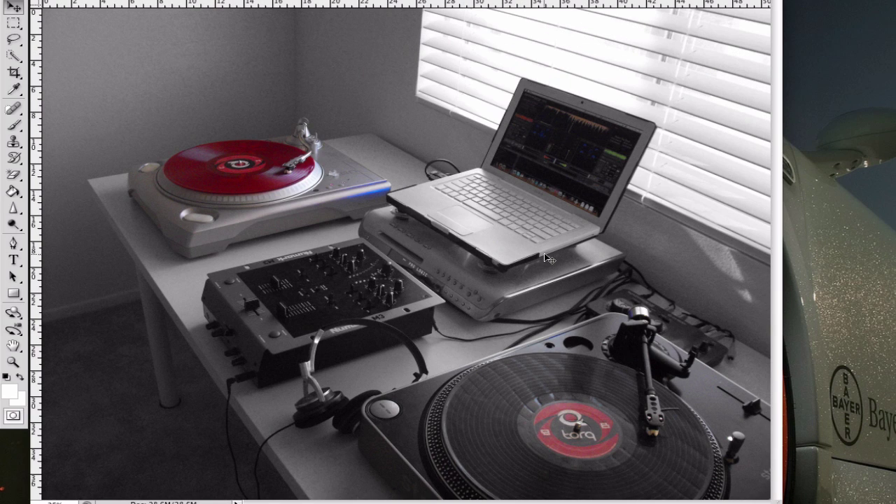